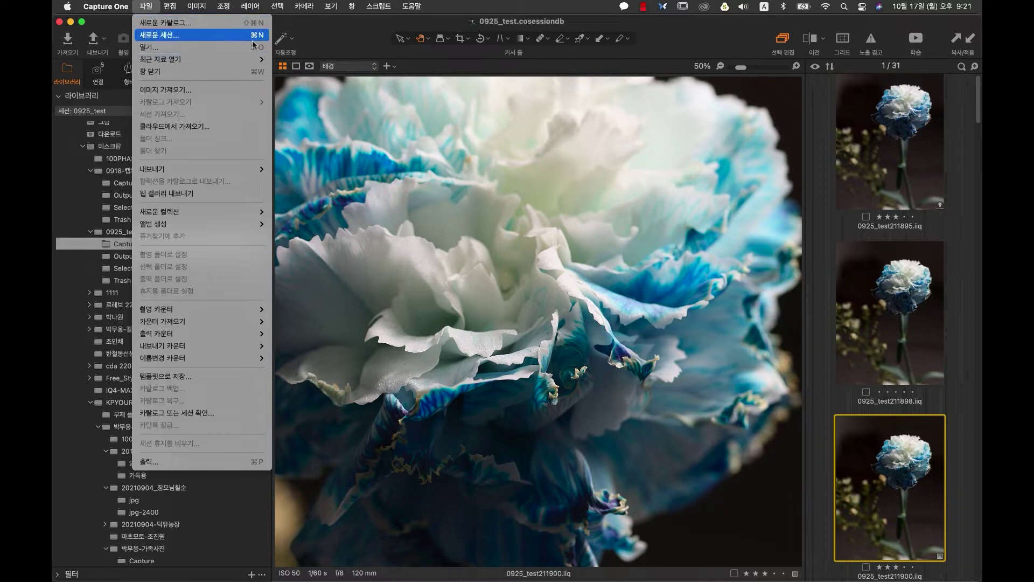
pyautogui.click(337, 41)
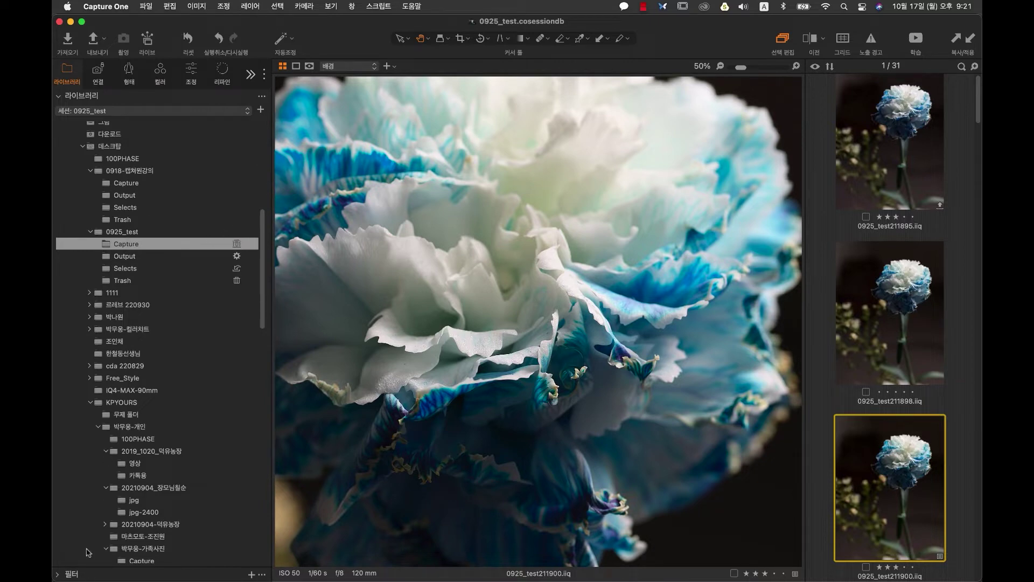
pyautogui.moveTo(267, 225); pyautogui.dragTo(269, 118)
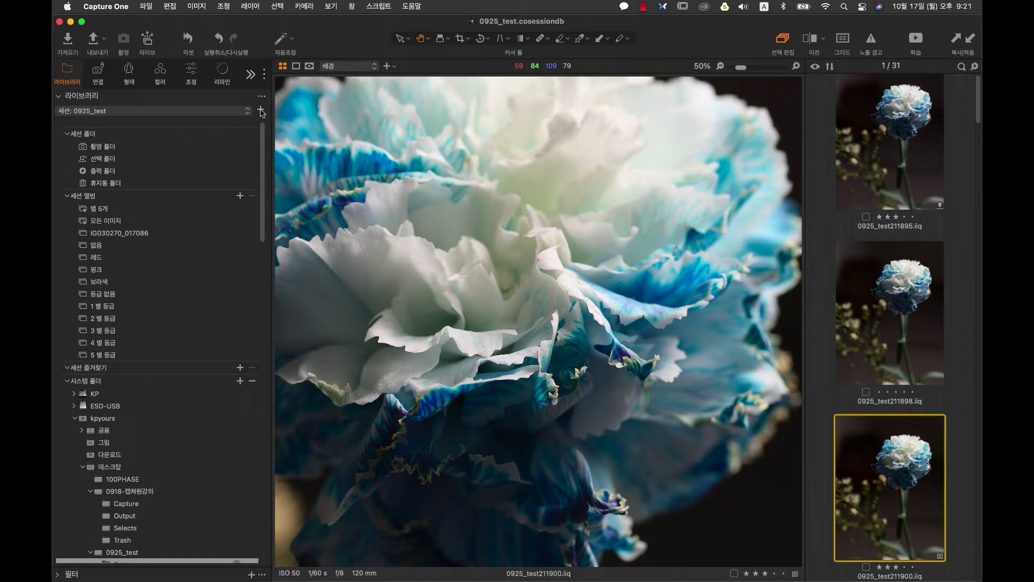
pyautogui.click(260, 111)
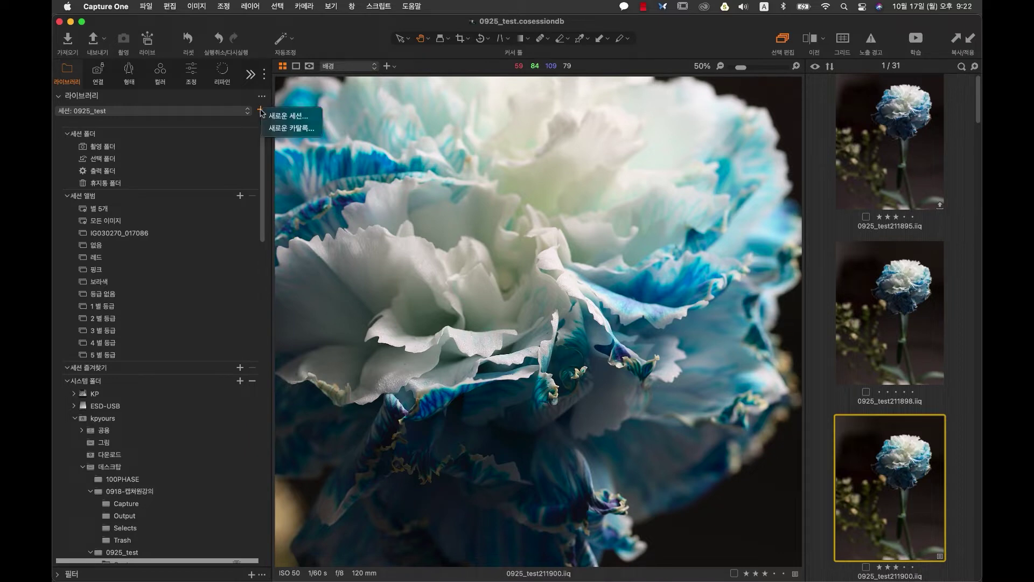
pyautogui.click(152, 9)
# Create a new catalog named 여행사진카탈로그 in /Users/kpyours/Desktop, using the blank (빈칸) template
pyautogui.click(145, 7)
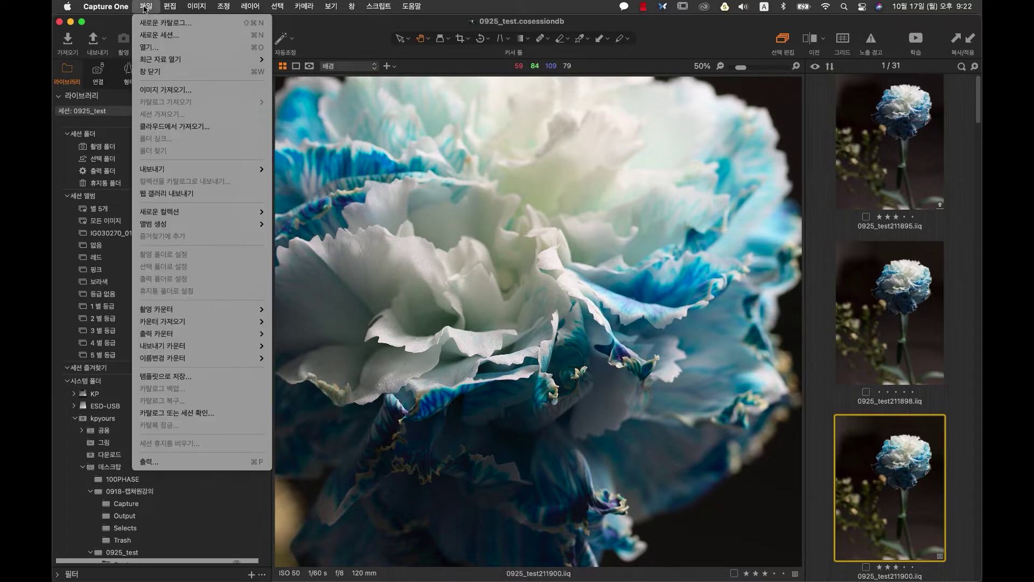
pyautogui.click(152, 22)
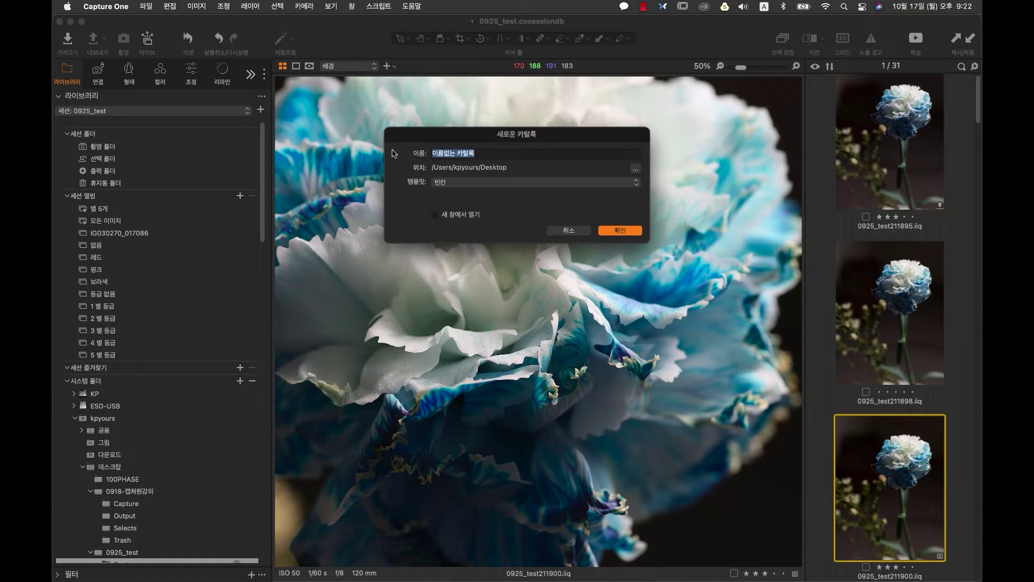
pyautogui.write('dugodtkwlszkxkffhrm')
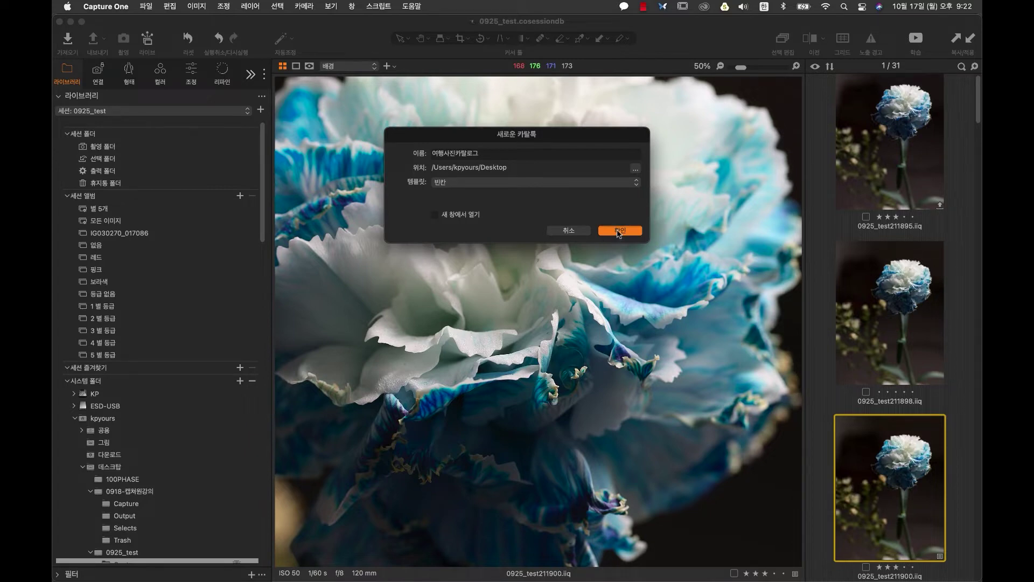
pyautogui.click(618, 232)
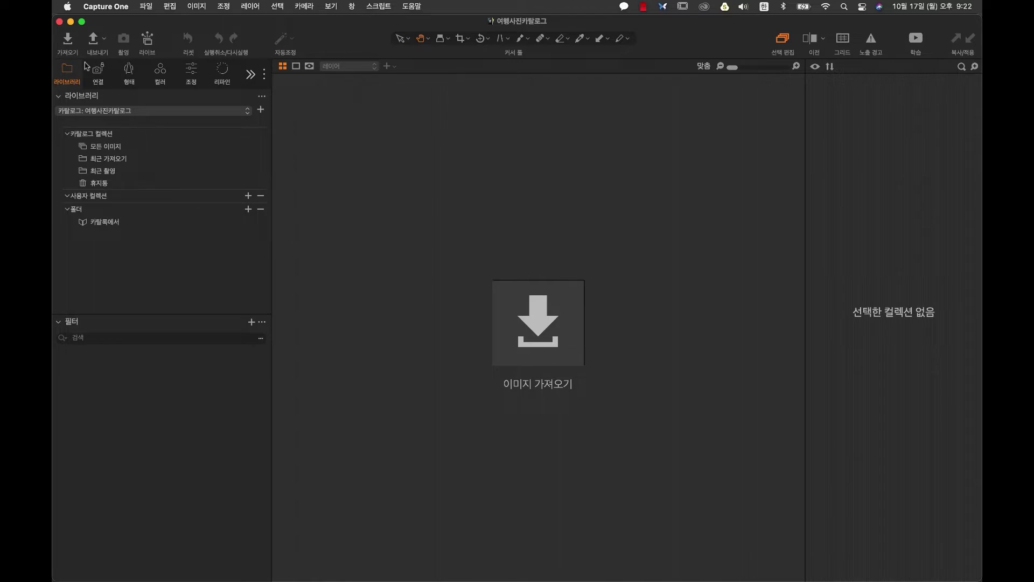
# Start an image import and choose the desktop folder 100PHASE as its source
pyautogui.click(68, 39)
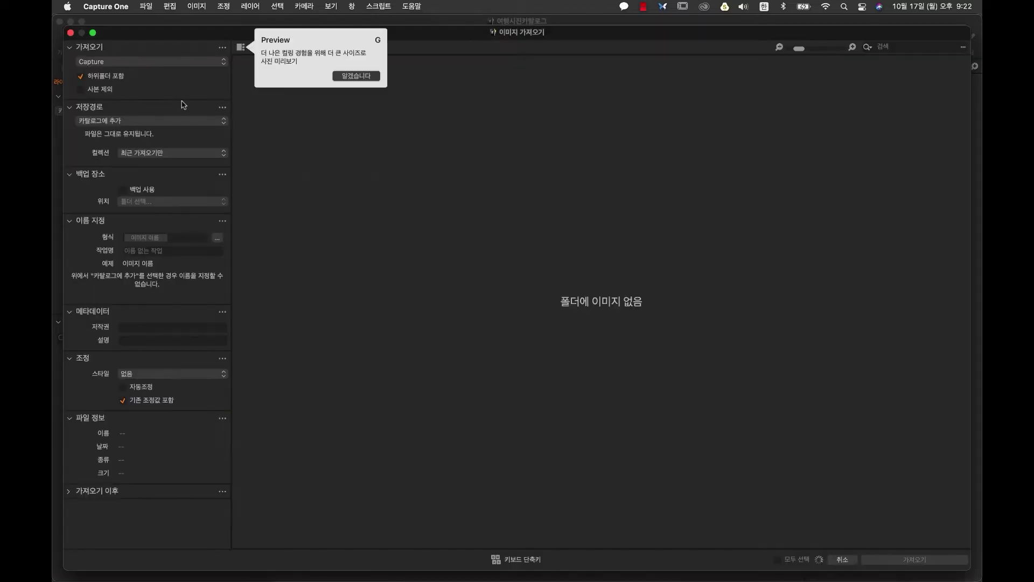
pyautogui.click(145, 62)
pyautogui.click(129, 106)
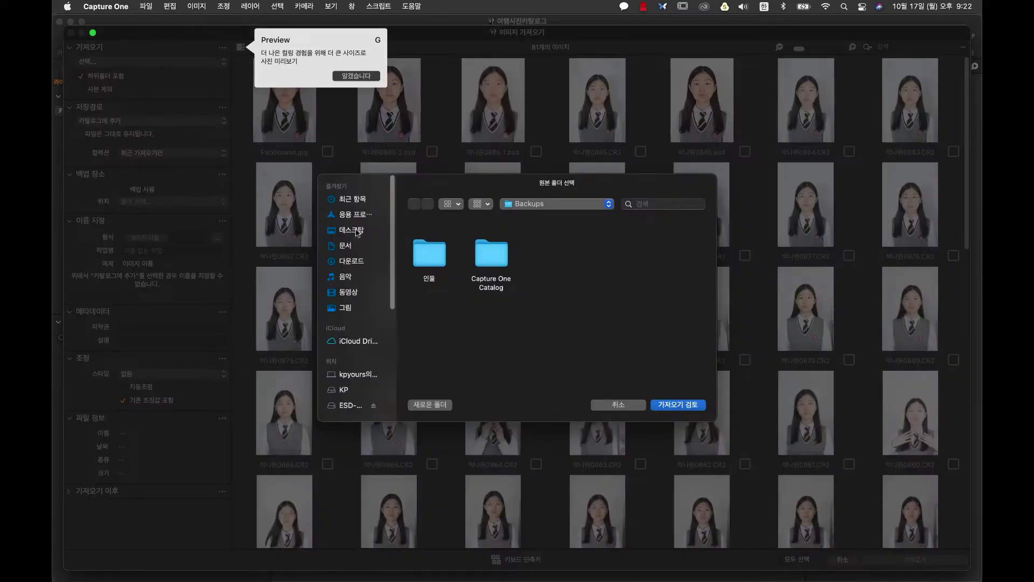
pyautogui.click(353, 230)
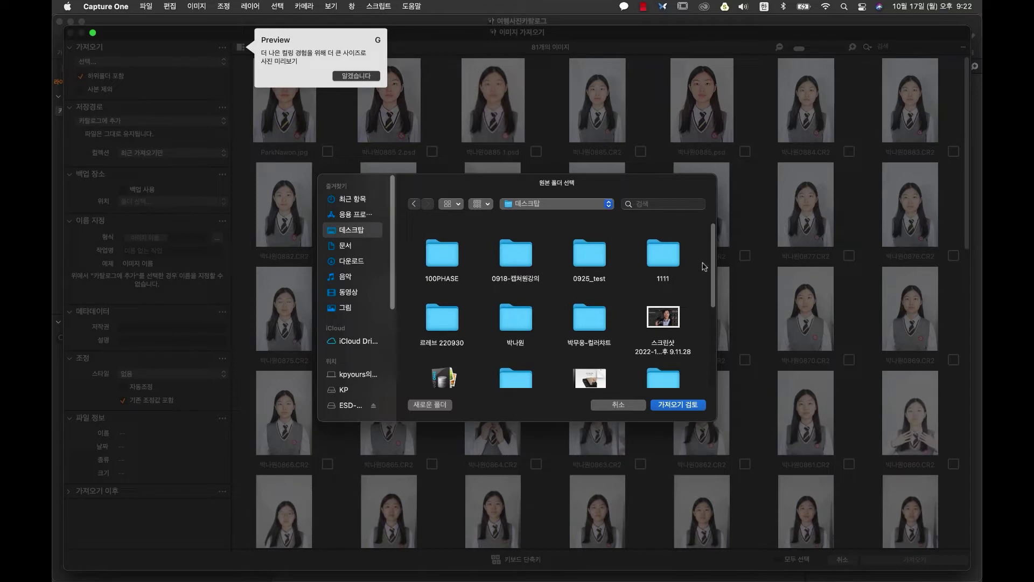
pyautogui.click(595, 322)
pyautogui.click(423, 248)
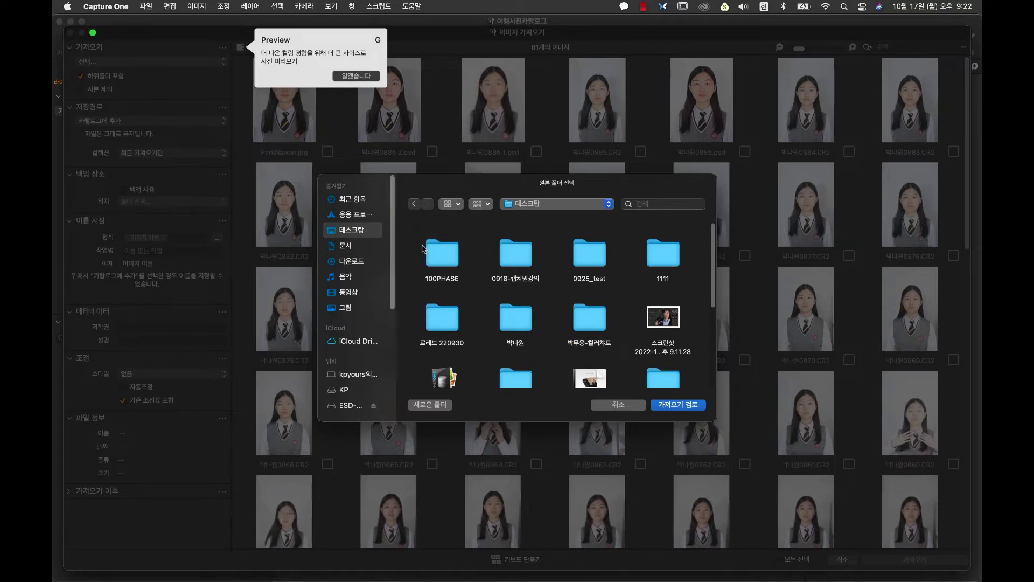
pyautogui.doubleClick(452, 258)
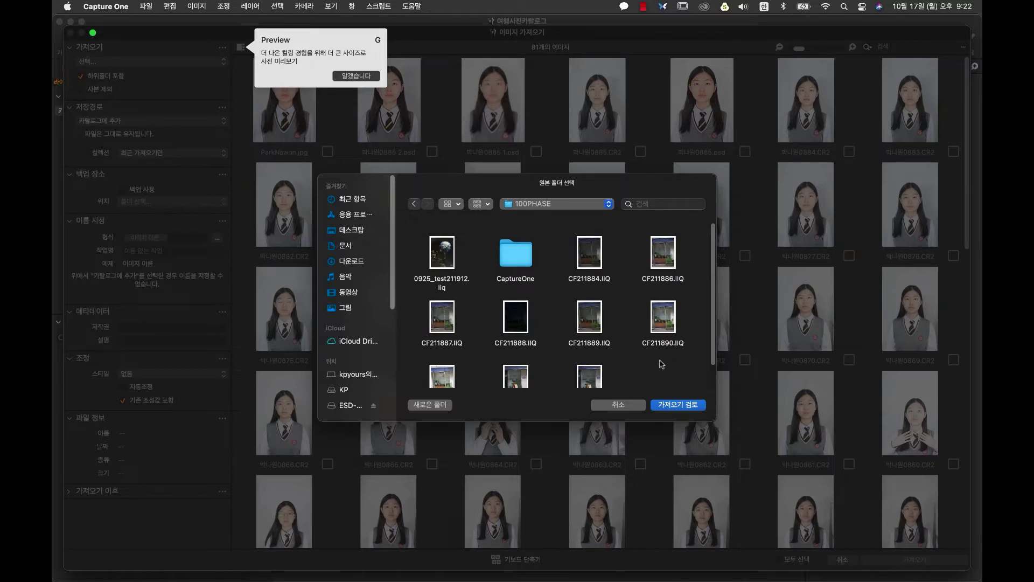
pyautogui.click(694, 405)
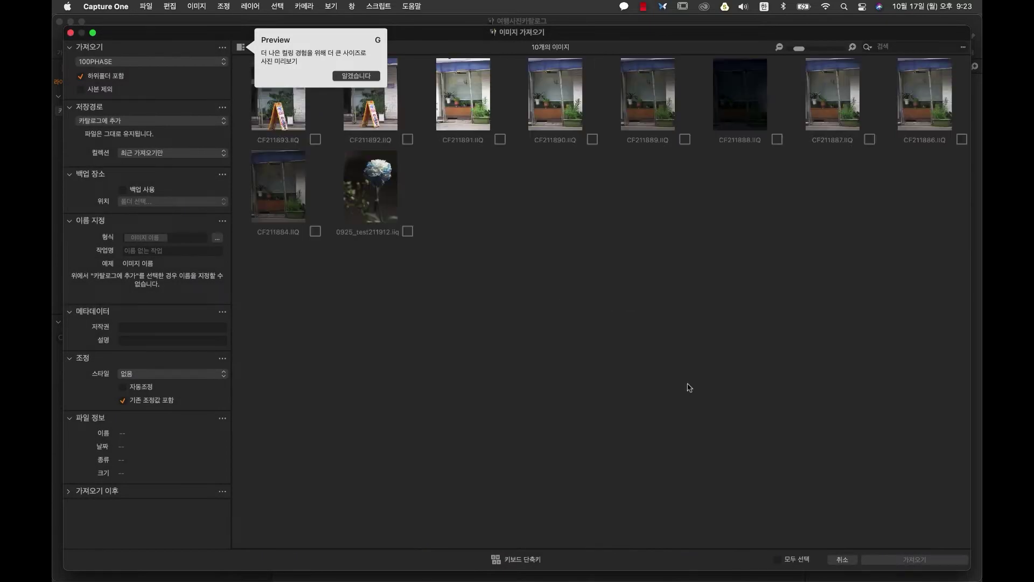
# Import all images from 100PHASE into the catalog except the dark CF211888.IIQ
pyautogui.click(795, 560)
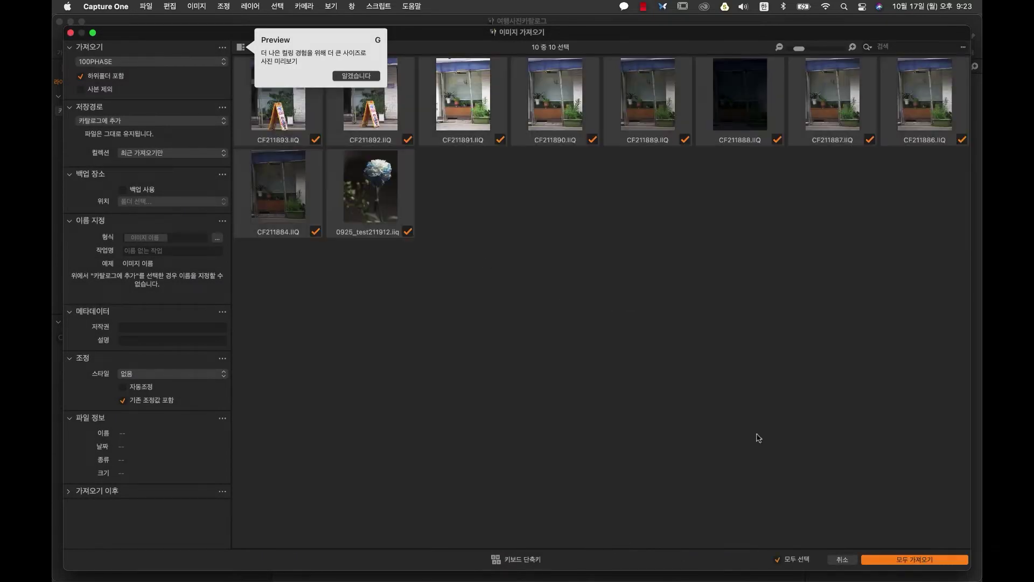
pyautogui.click(777, 139)
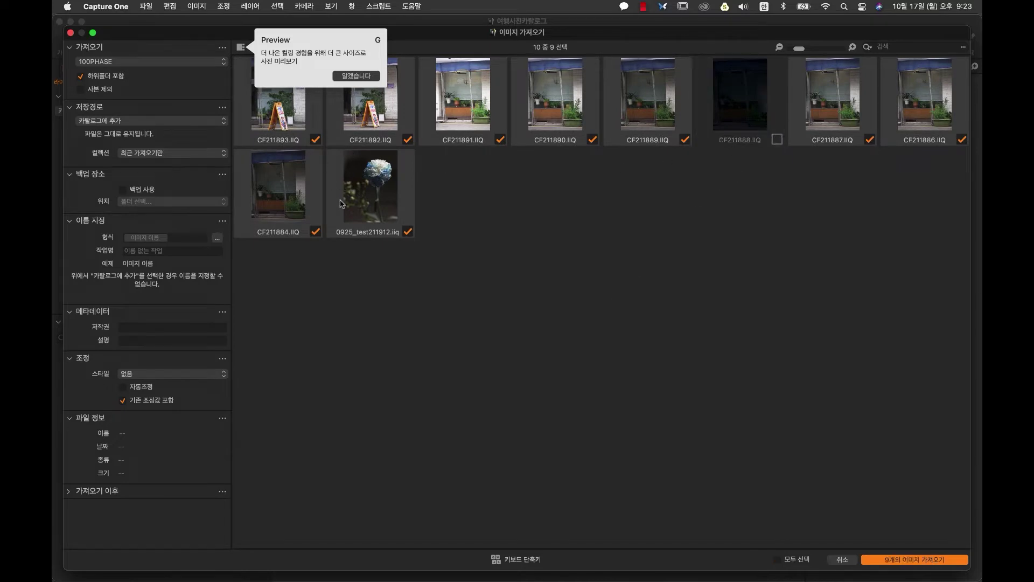
pyautogui.click(905, 559)
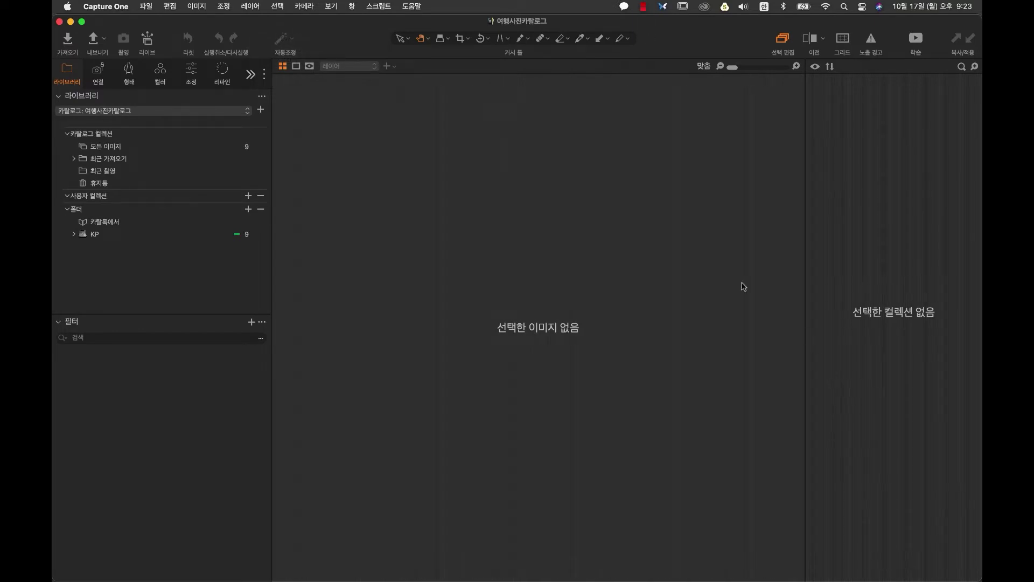
# View the catalog's all-images collection and the recent import collection dated 2022년 10월 17일 오후 9:23
pyautogui.click(134, 145)
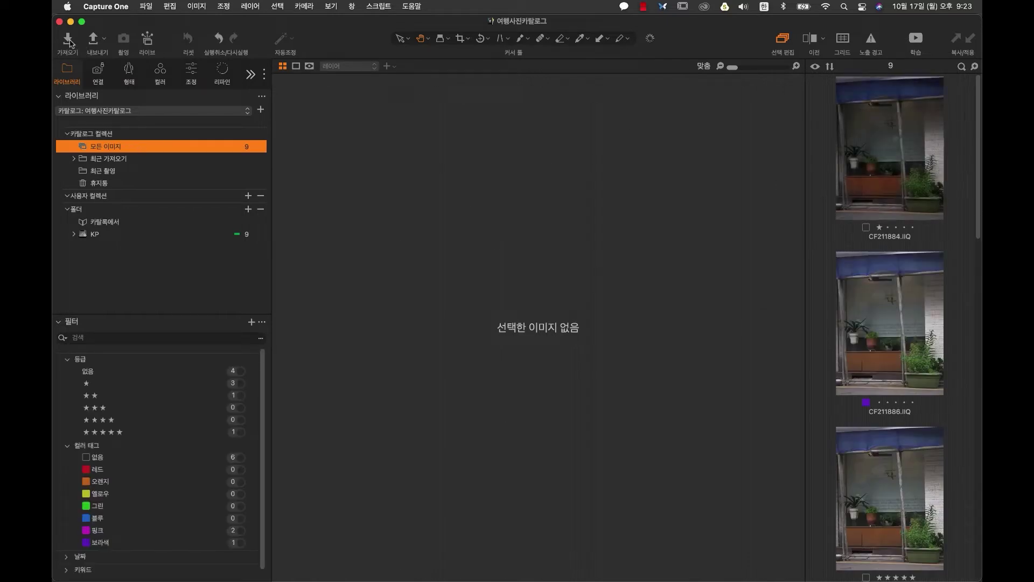
pyautogui.click(74, 158)
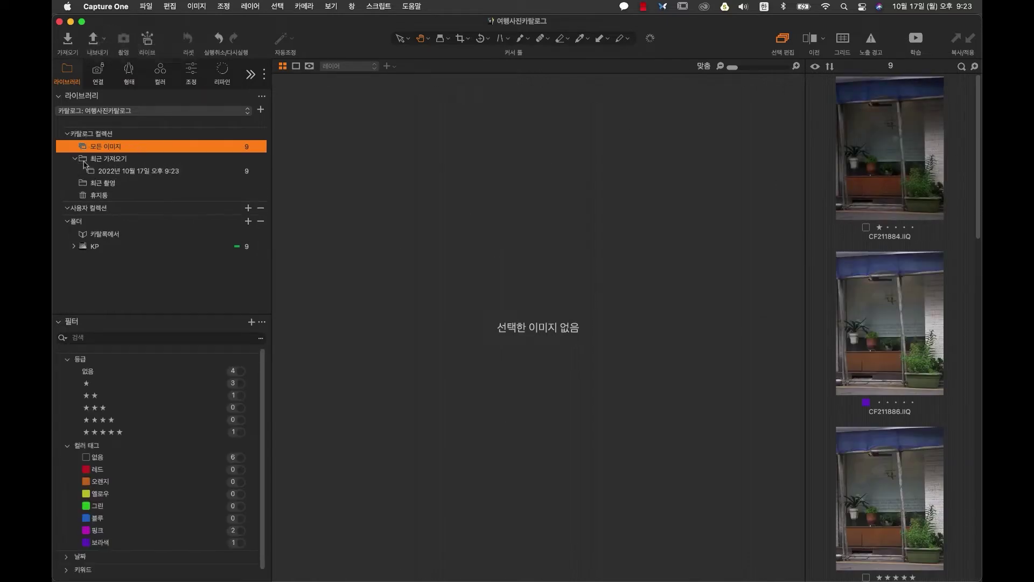
pyautogui.click(115, 171)
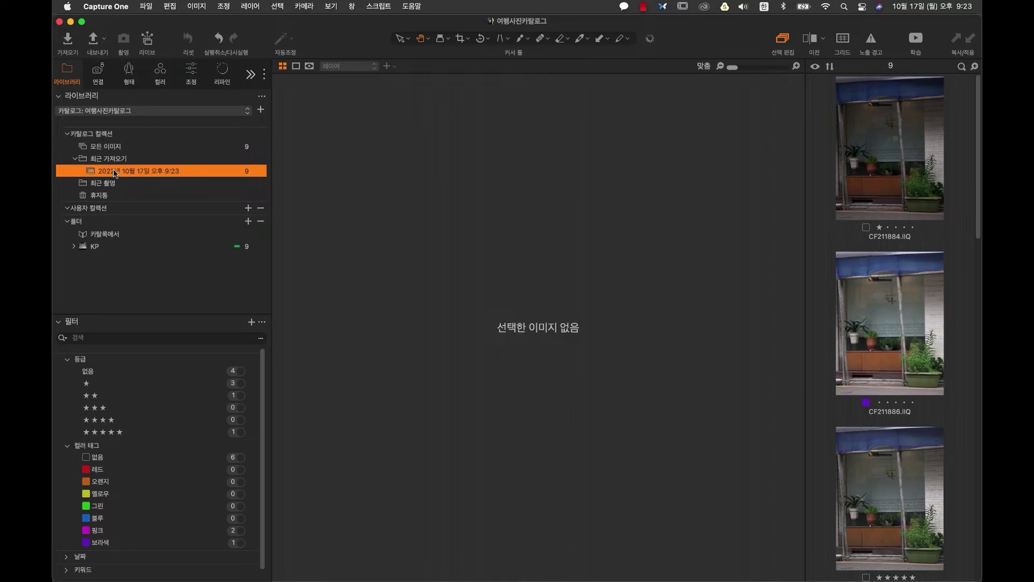
# Start a second image import with the folder 석문방조제, inside KPYOURS on the desktop, as its source
pyautogui.click(71, 41)
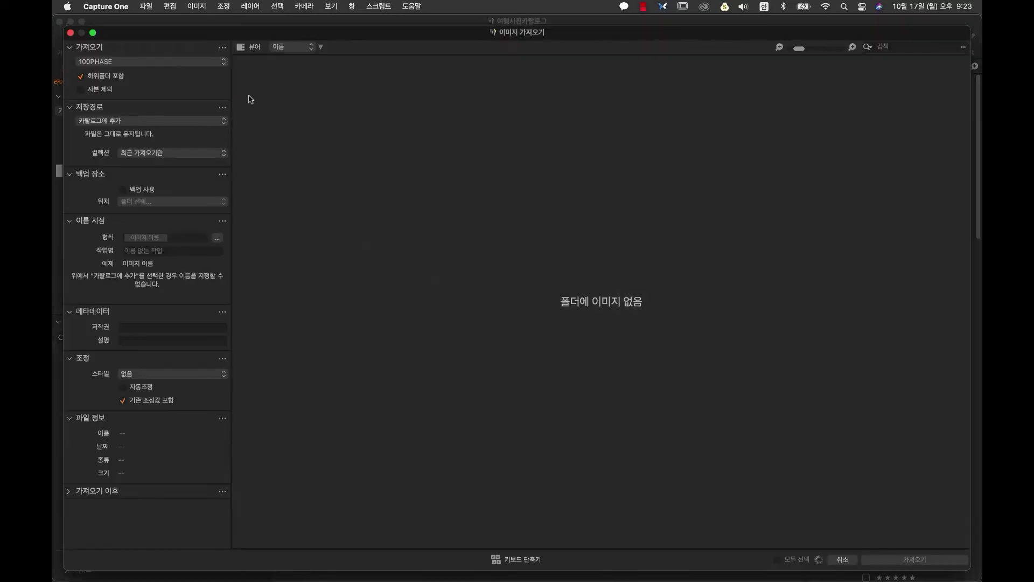
pyautogui.click(160, 68)
pyautogui.click(134, 119)
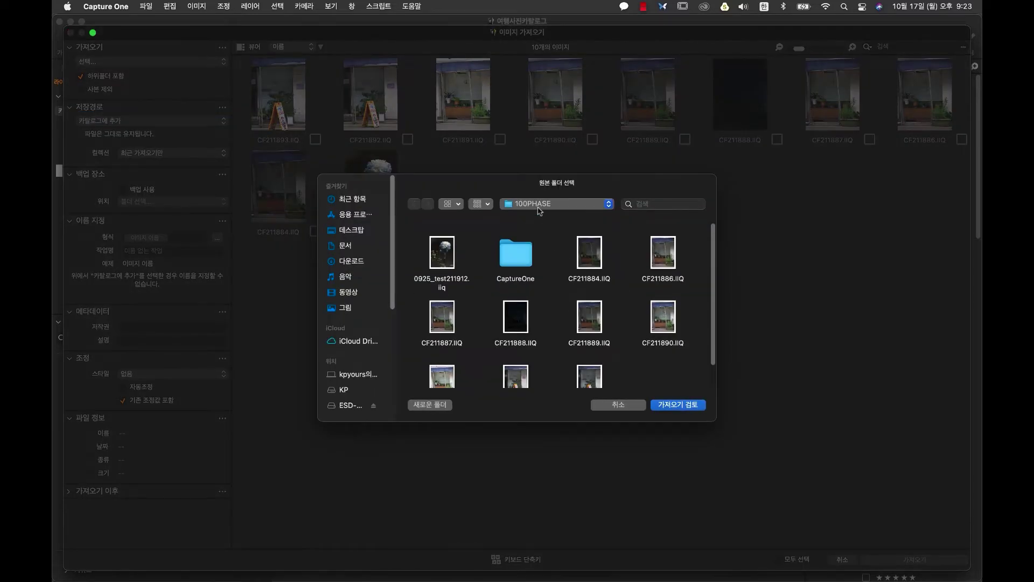
pyautogui.click(355, 231)
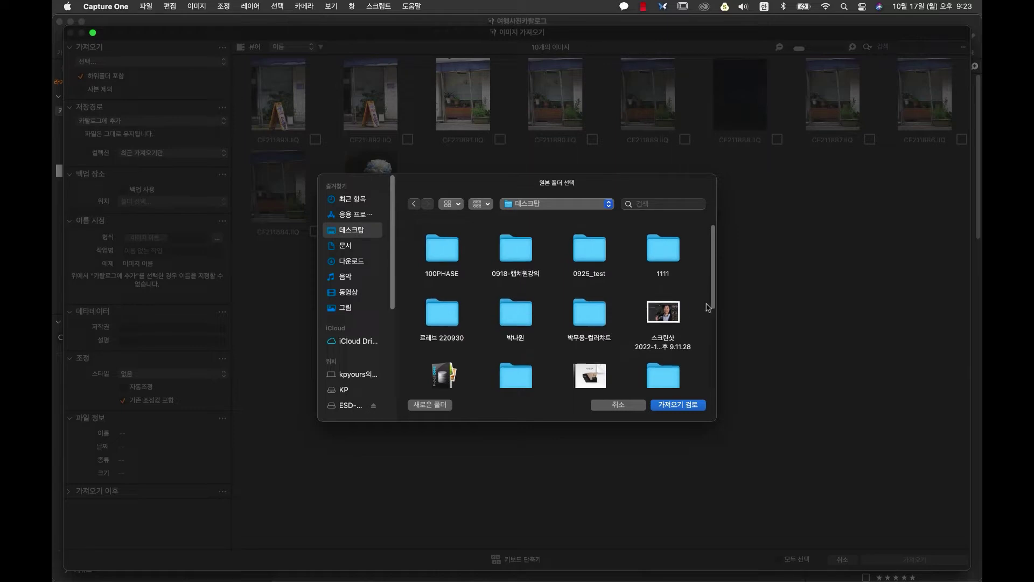
pyautogui.scroll(-1, 713, 318)
pyautogui.scroll(-5, 712, 339)
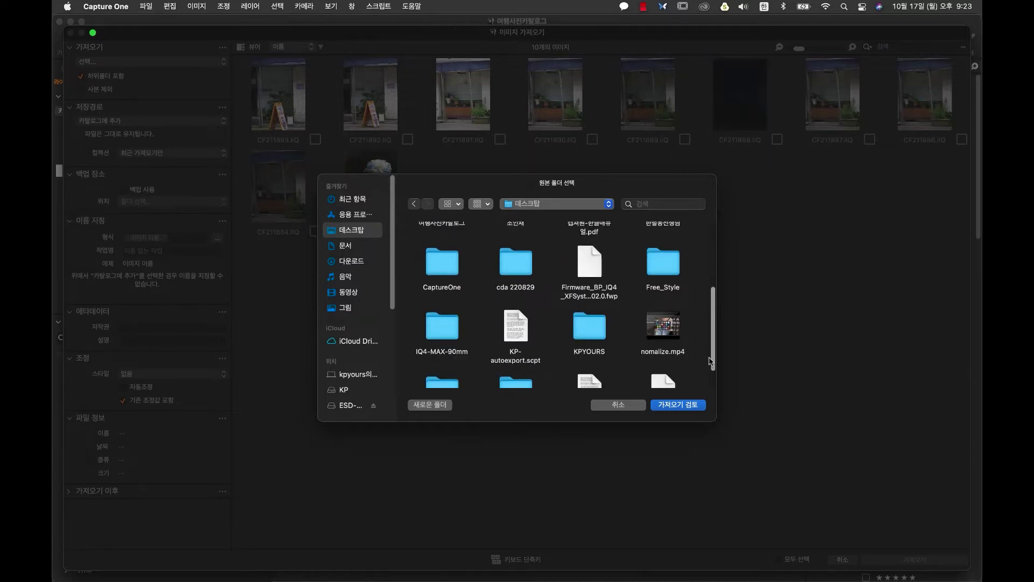
pyautogui.scroll(-3, 711, 361)
pyautogui.click(596, 292)
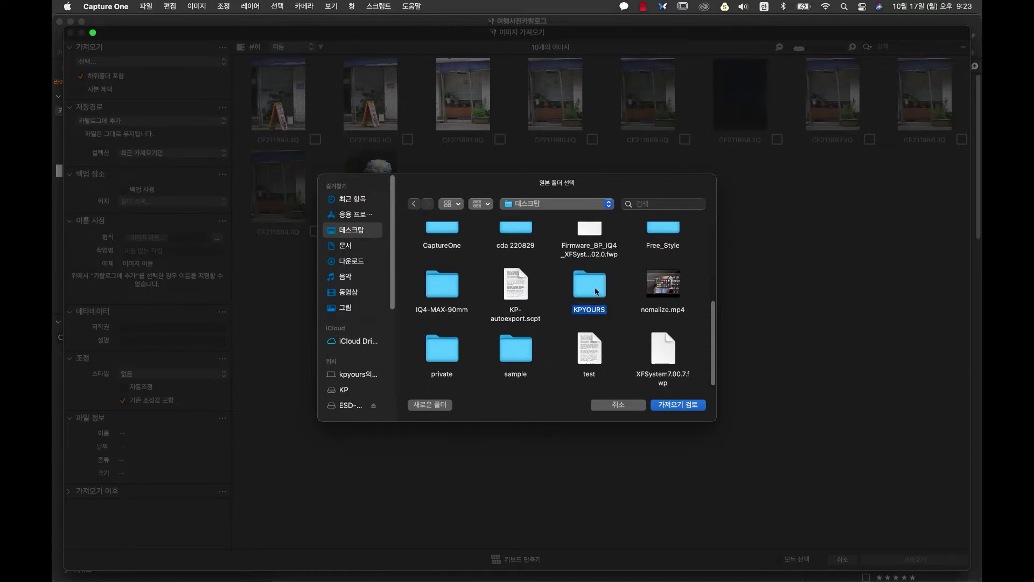
pyautogui.doubleClick(596, 291)
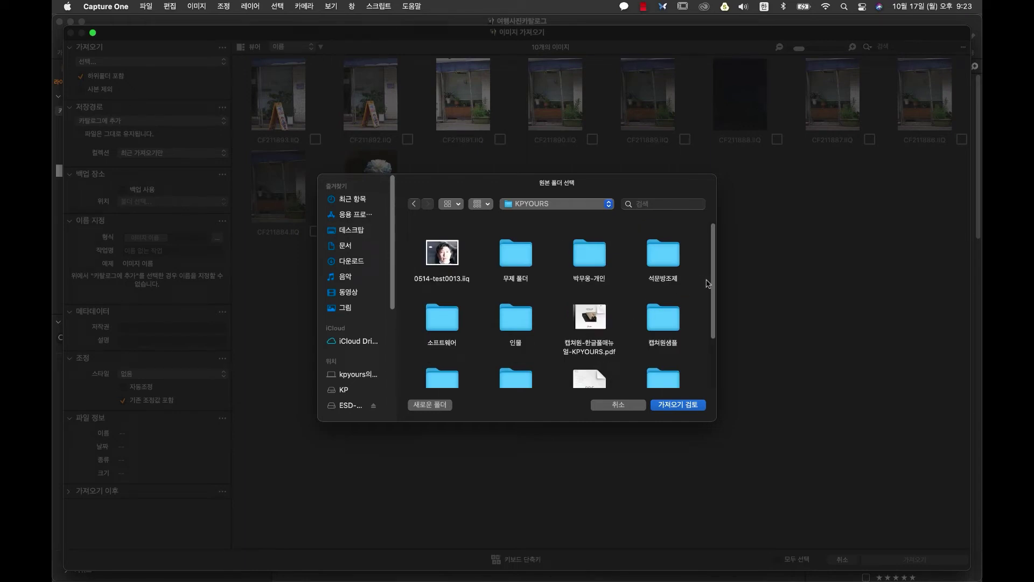
pyautogui.click(668, 262)
pyautogui.doubleClick(668, 263)
pyautogui.click(680, 405)
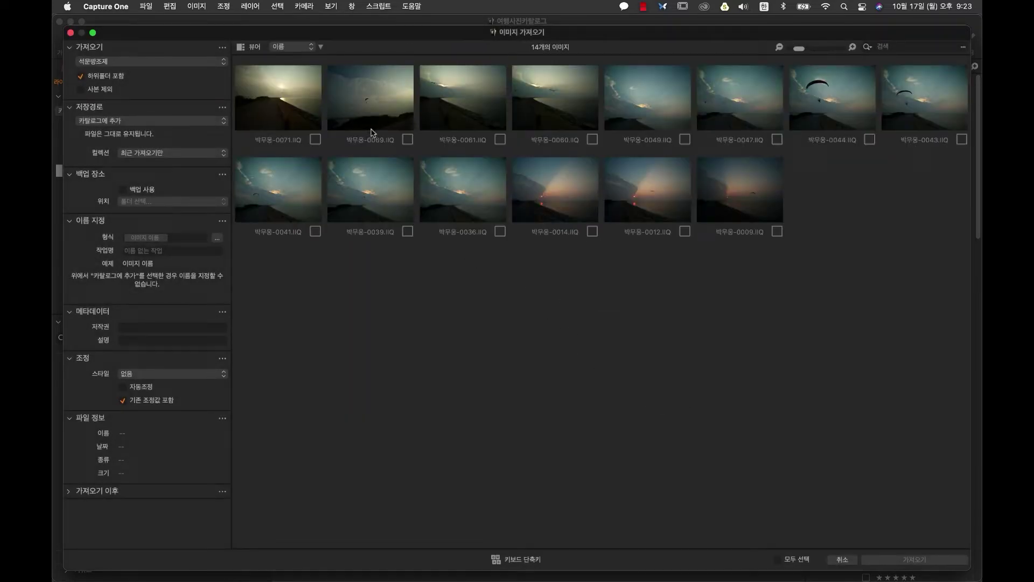
# Mark the sunset images numbered 0012, 0044, 0043, 0041, 0009 and 0014, and import the marked images into the catalog
pyautogui.click(684, 231)
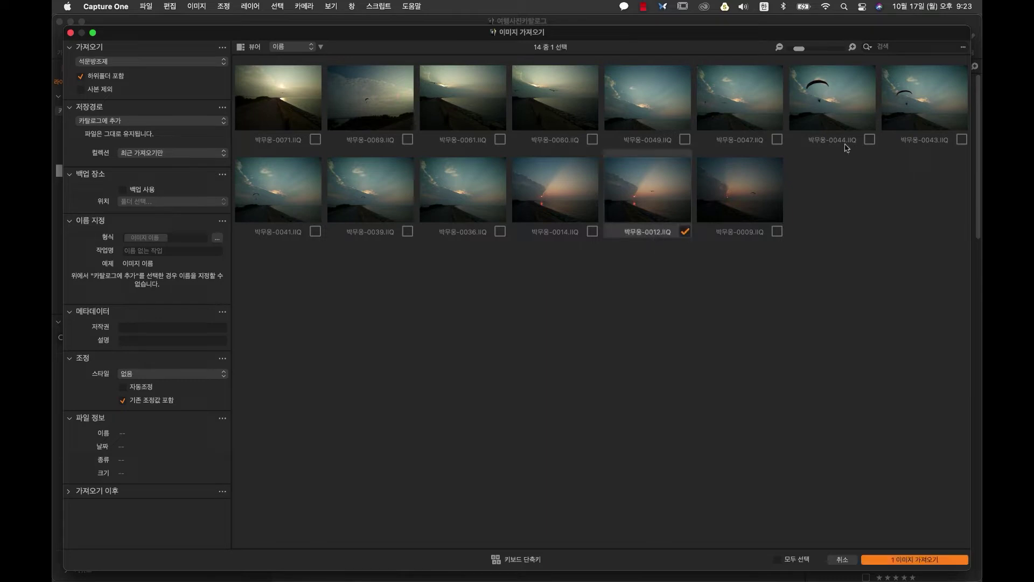
pyautogui.click(870, 139)
pyautogui.click(962, 139)
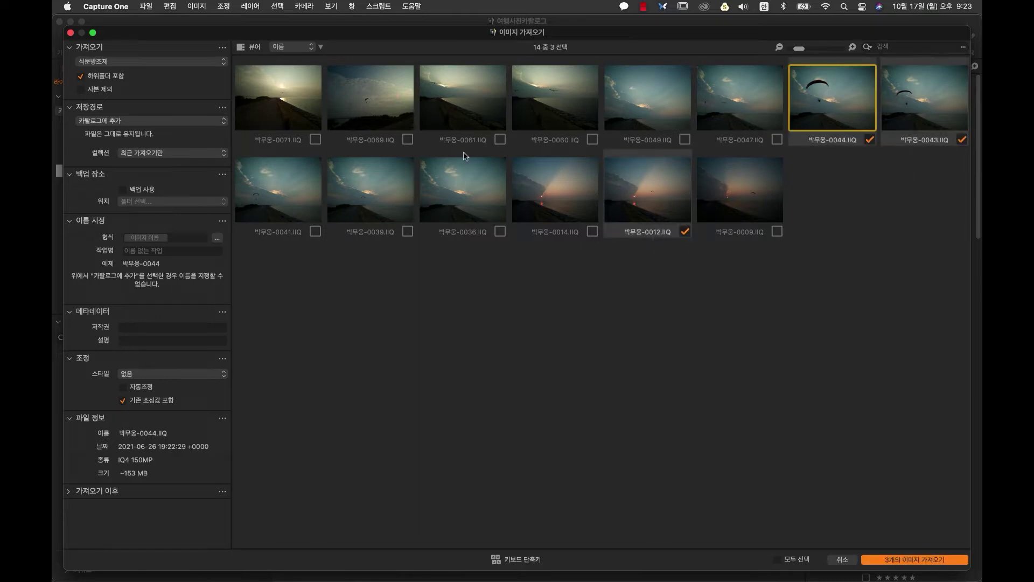
pyautogui.click(315, 232)
pyautogui.click(777, 232)
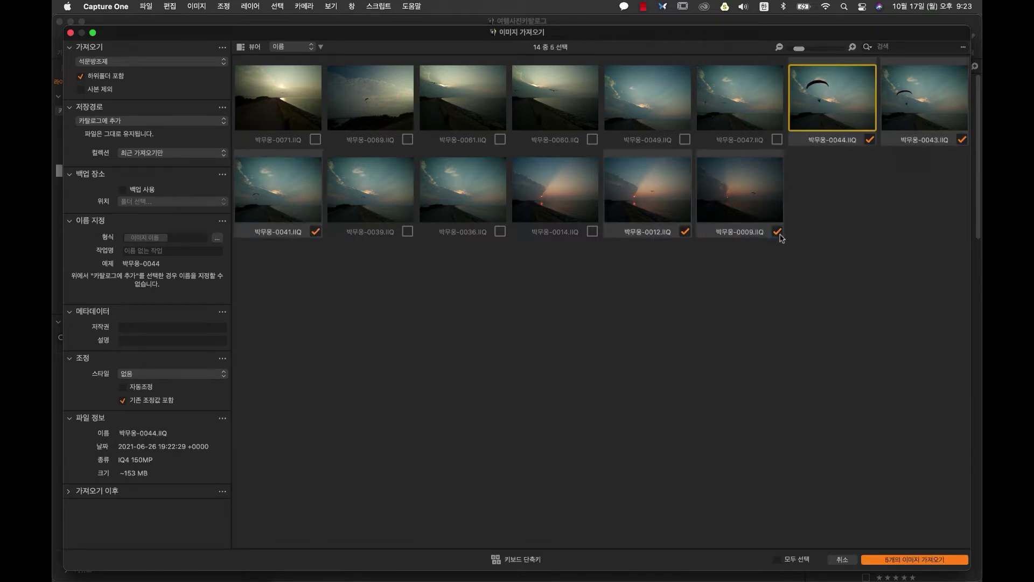
pyautogui.click(592, 231)
pyautogui.click(922, 562)
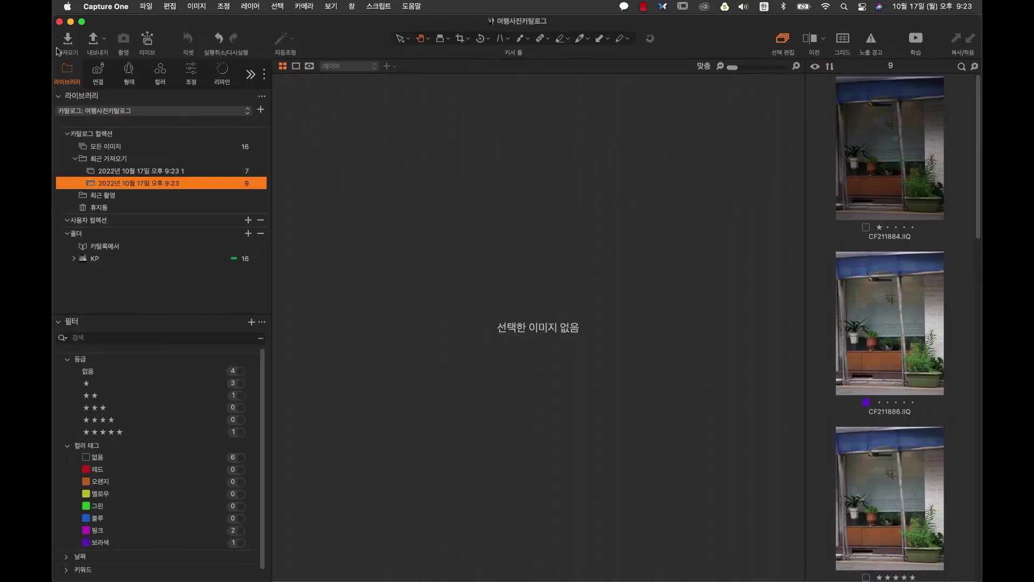
pyautogui.click(69, 42)
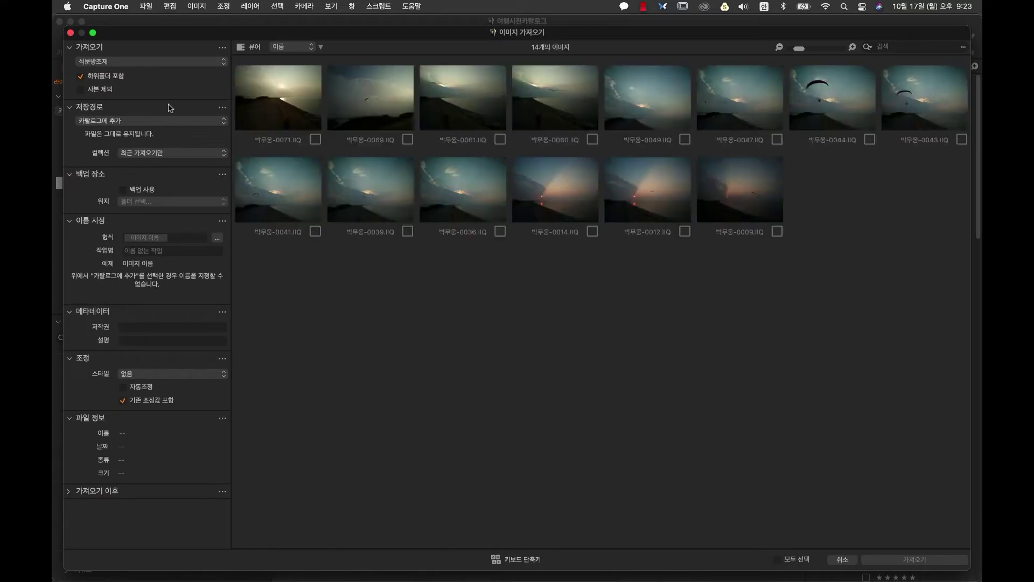
pyautogui.click(155, 63)
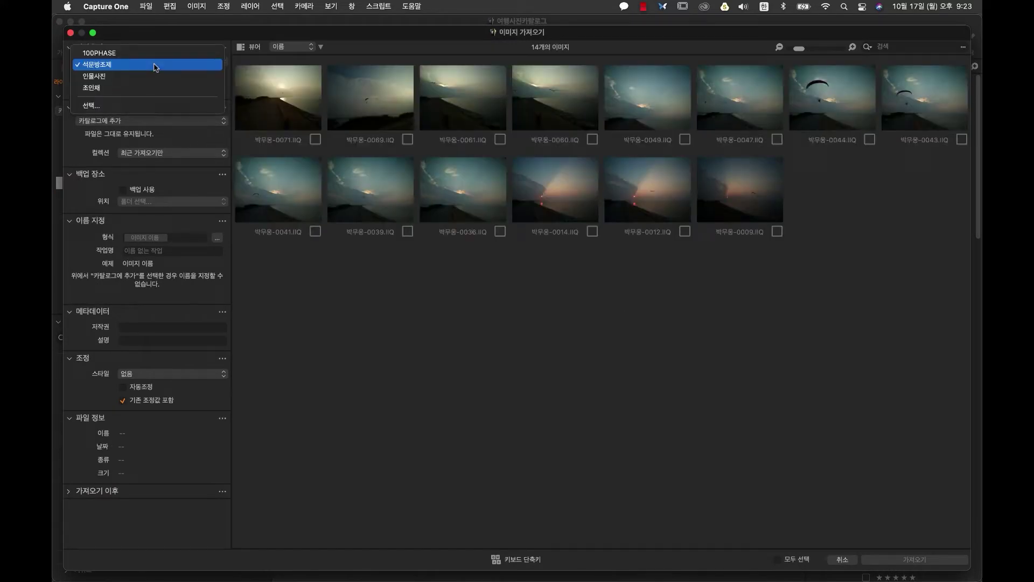
pyautogui.click(134, 106)
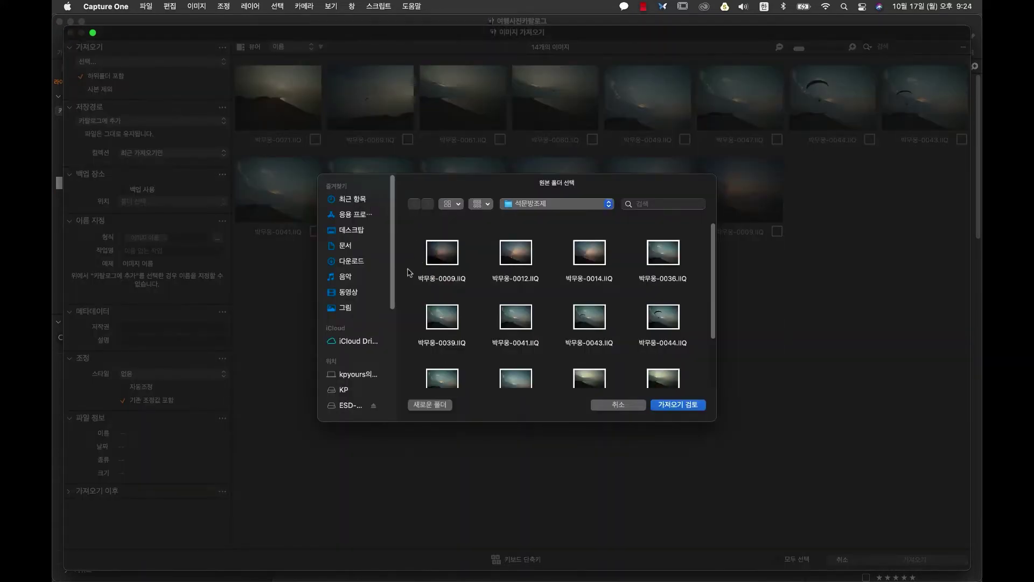
pyautogui.click(556, 203)
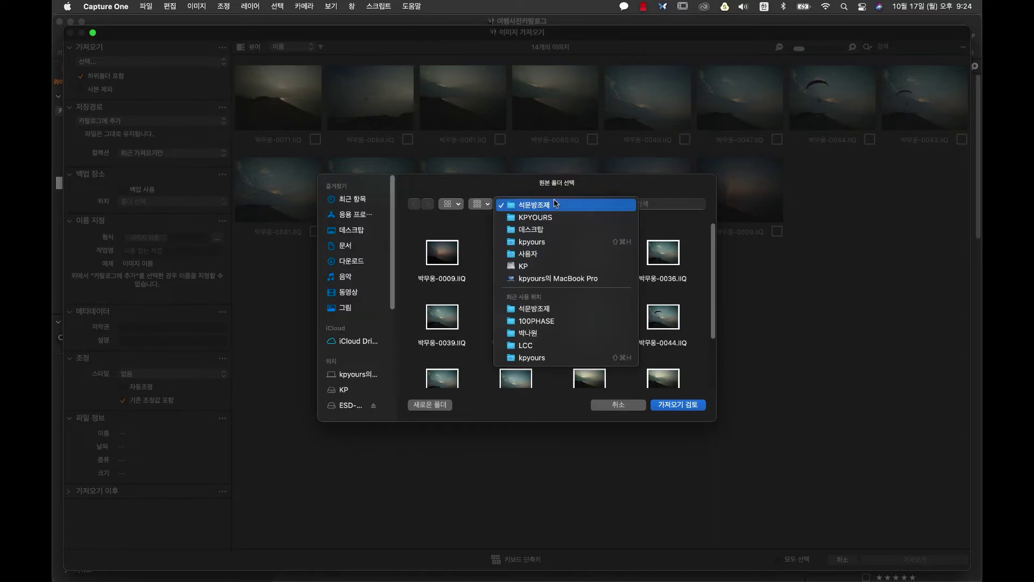
pyautogui.click(538, 230)
pyautogui.moveTo(714, 302); pyautogui.dragTo(718, 325)
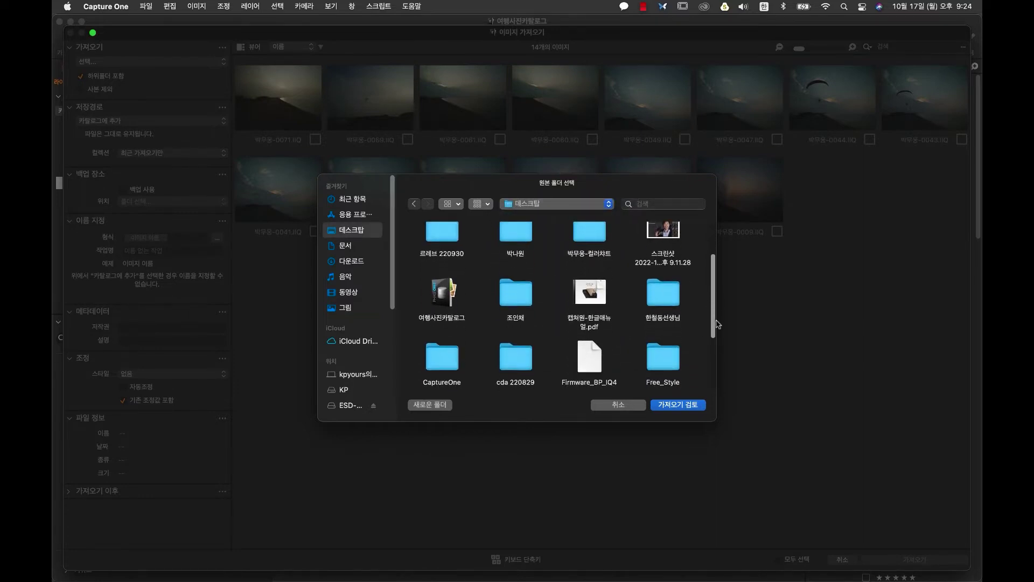
pyautogui.doubleClick(664, 296)
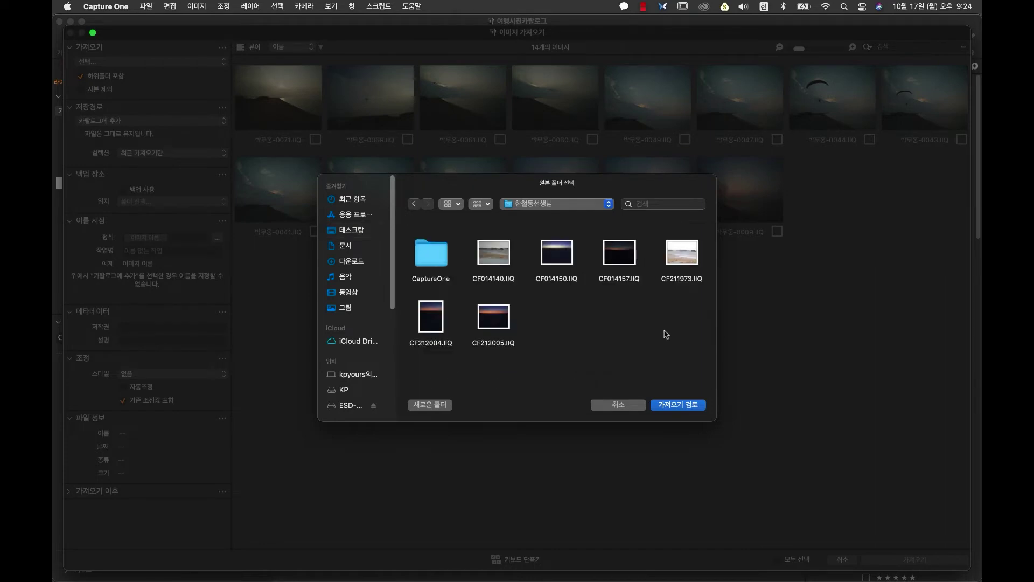
pyautogui.click(675, 405)
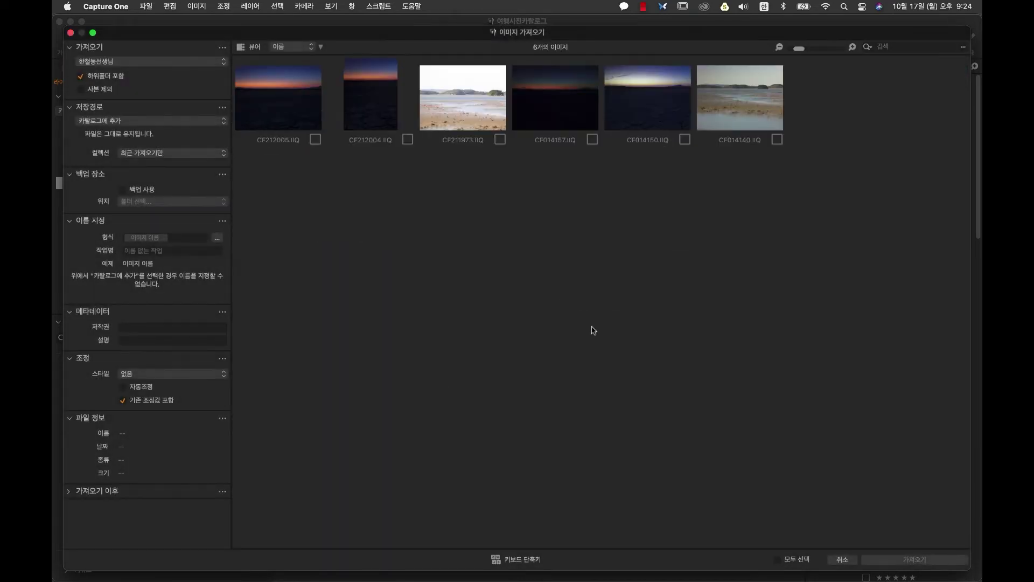
# Mark CF212005.IIQ, CF212004.IIQ, CF014150.IIQ and CF014140.IIQ, and import the marked images into the catalog
pyautogui.click(315, 140)
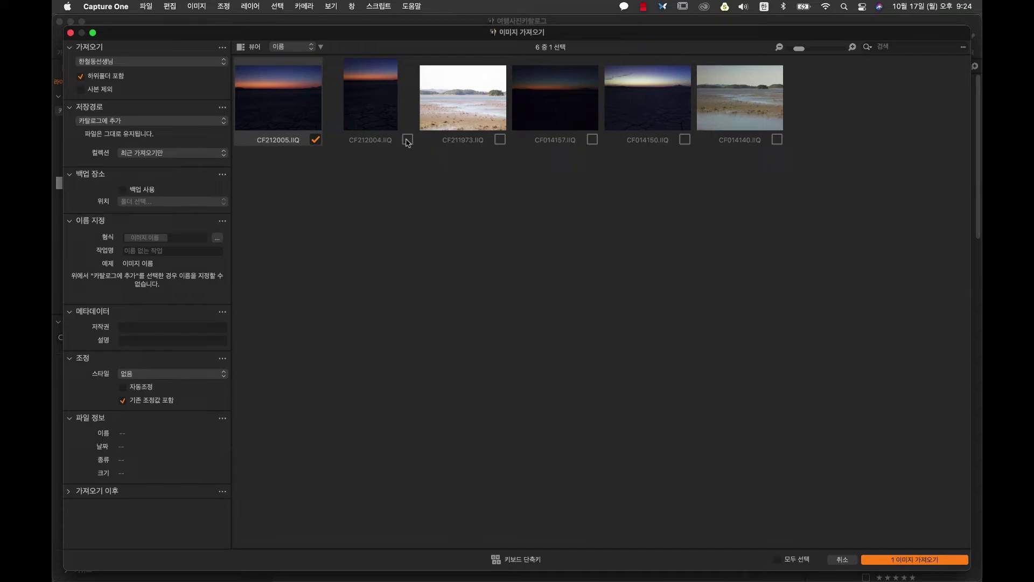
pyautogui.click(408, 139)
pyautogui.click(685, 139)
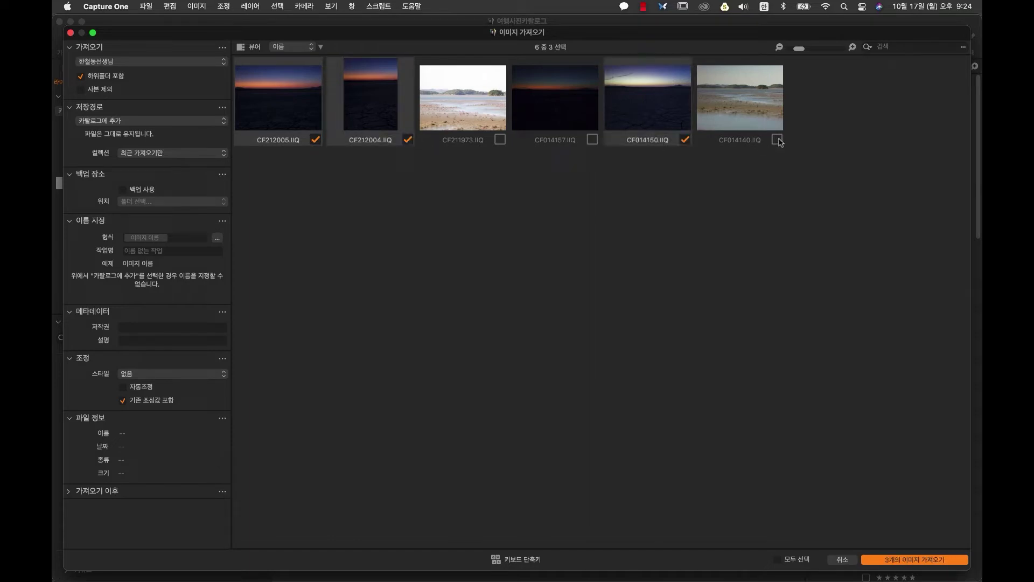
pyautogui.click(777, 140)
pyautogui.click(911, 562)
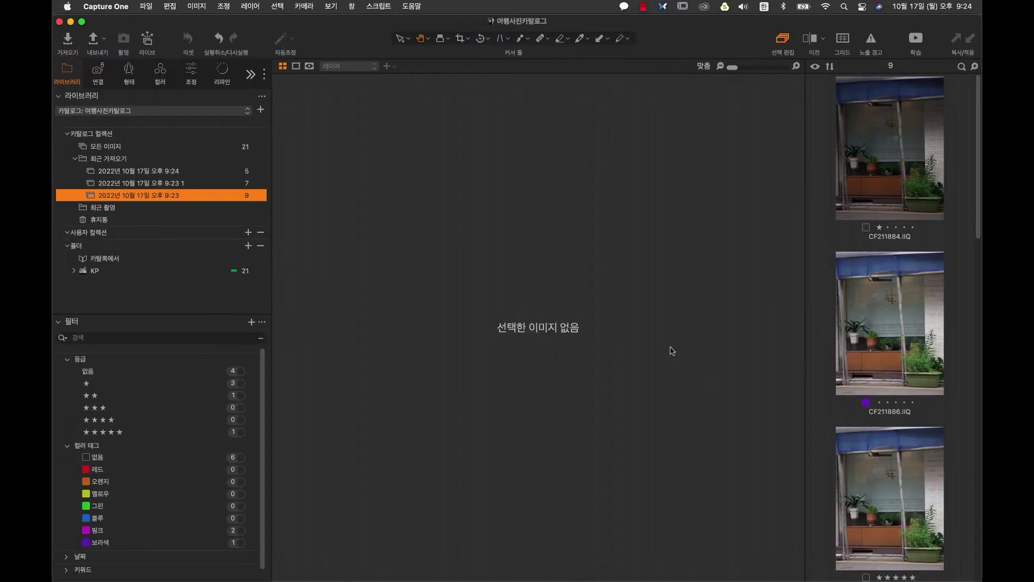
# Browse the three recent import collections and preview CF211884.IIQ from the 9:23 import and CF014150.IIQ from the 9:24 import
pyautogui.click(234, 171)
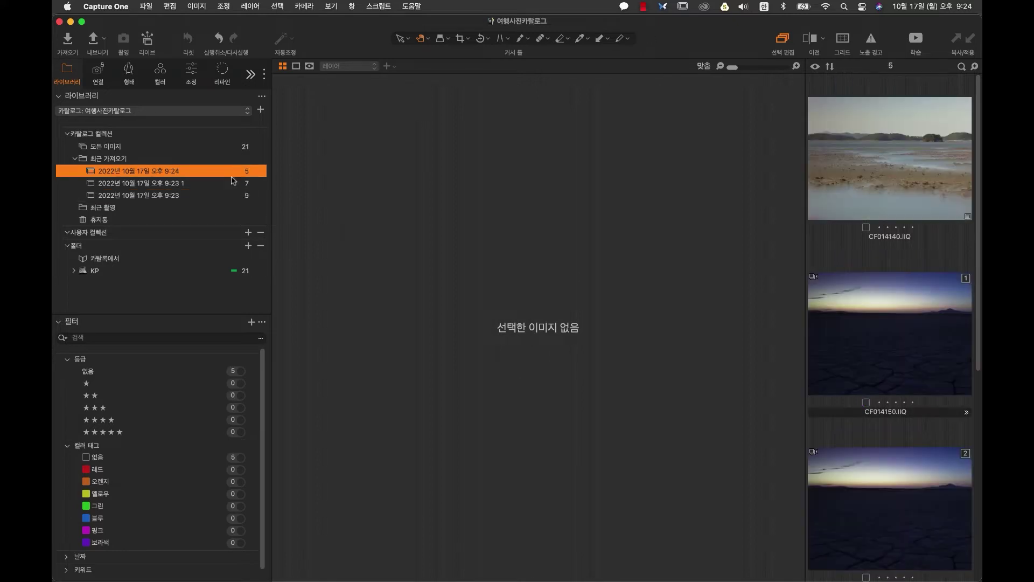
pyautogui.click(233, 182)
pyautogui.click(233, 195)
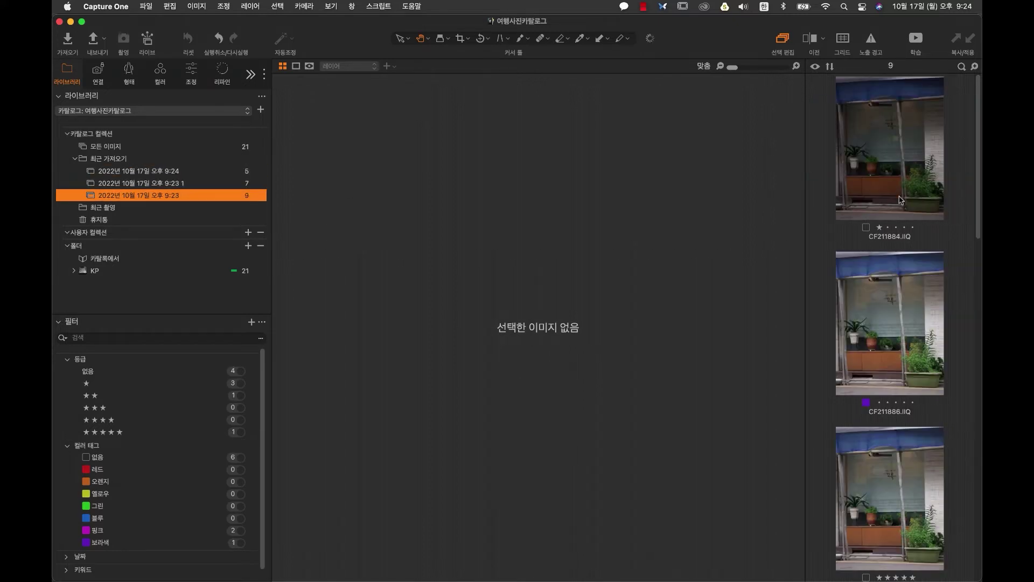
pyautogui.click(898, 180)
pyautogui.click(141, 171)
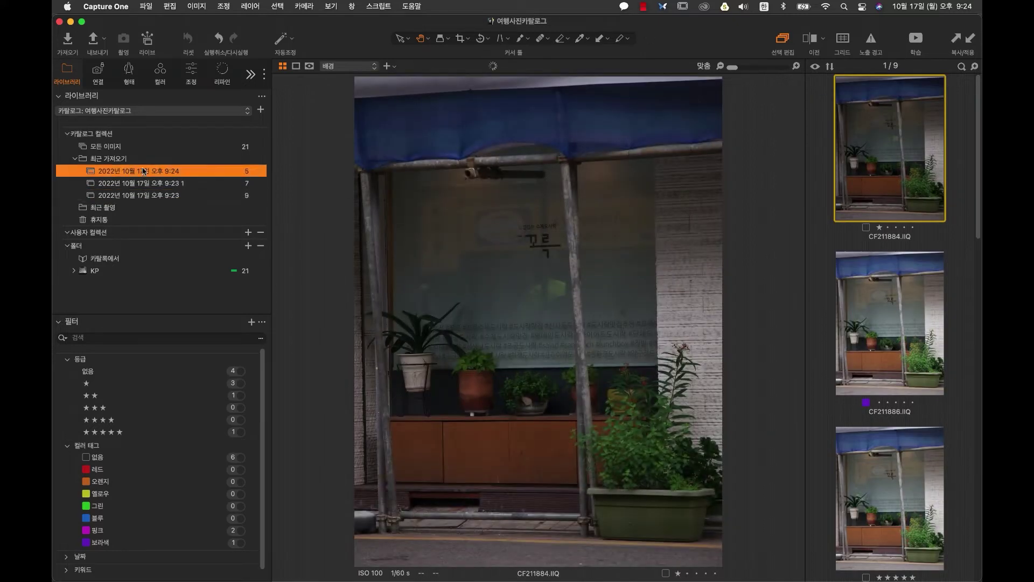
pyautogui.click(896, 333)
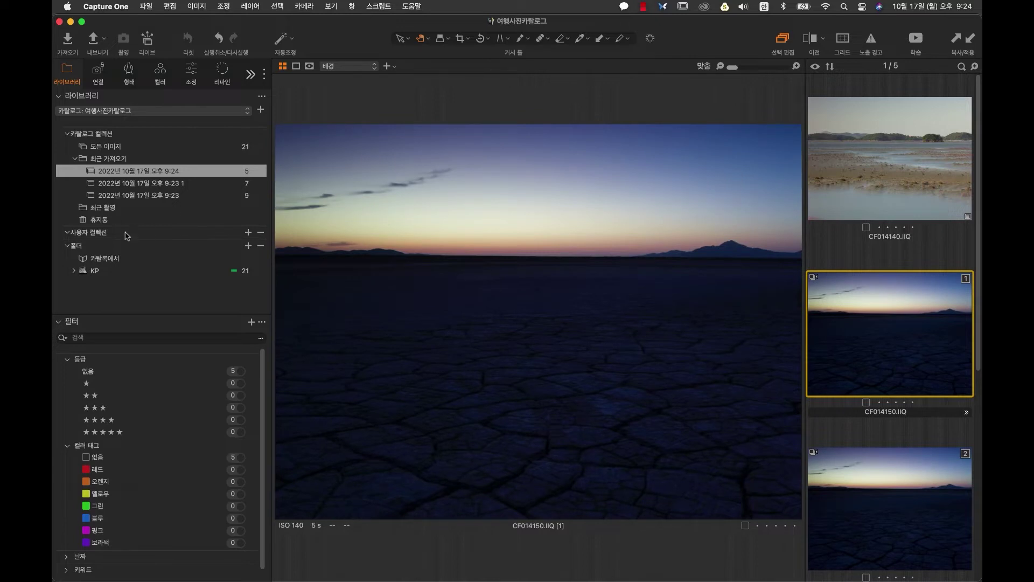
pyautogui.click(68, 232)
pyautogui.click(67, 234)
pyautogui.click(67, 234)
# Open a new image import and examine the available storage destinations, including adding to the catalog and copying into the catalog
pyautogui.click(71, 44)
pyautogui.click(113, 122)
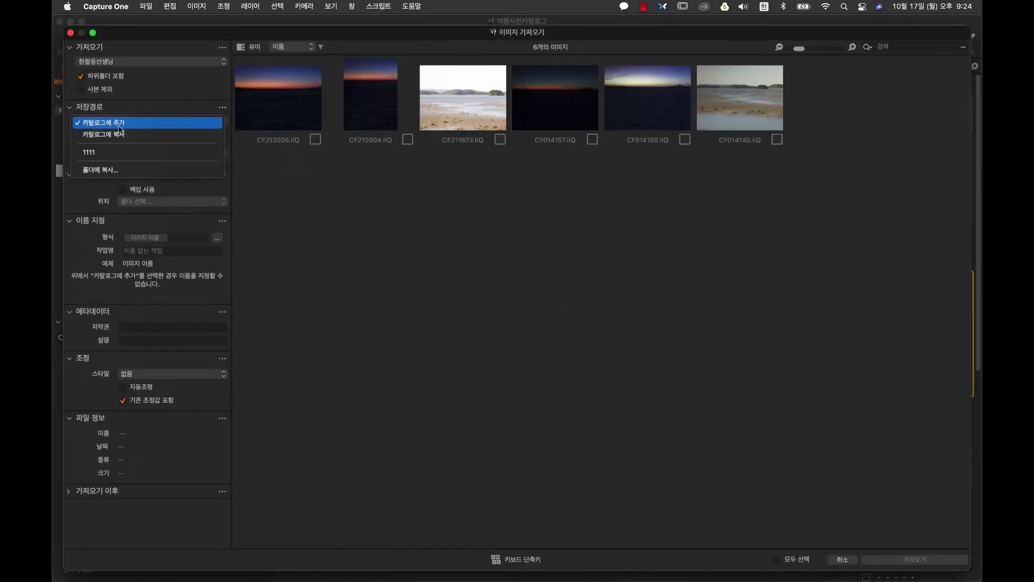
pyautogui.click(145, 103)
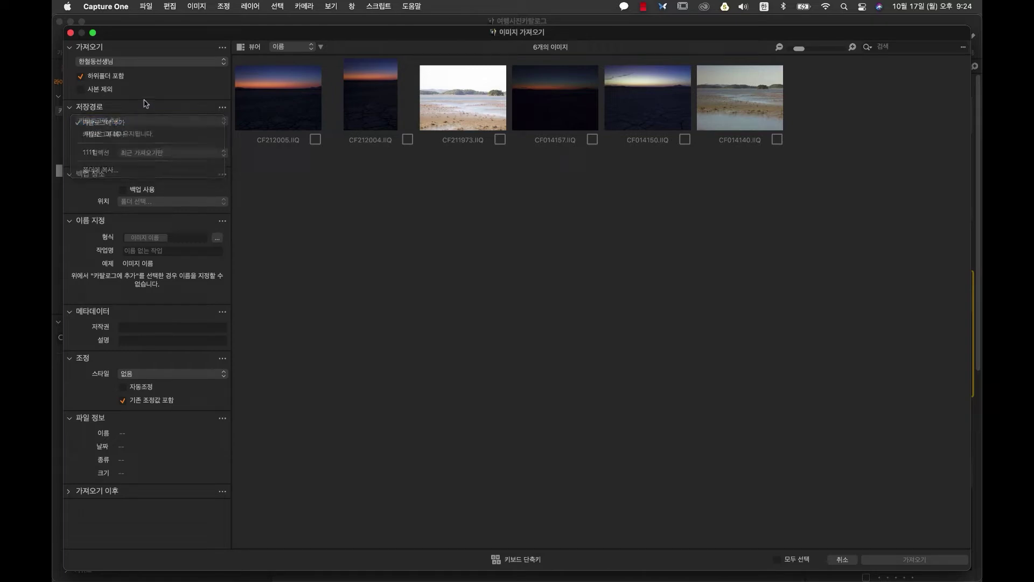
pyautogui.click(110, 122)
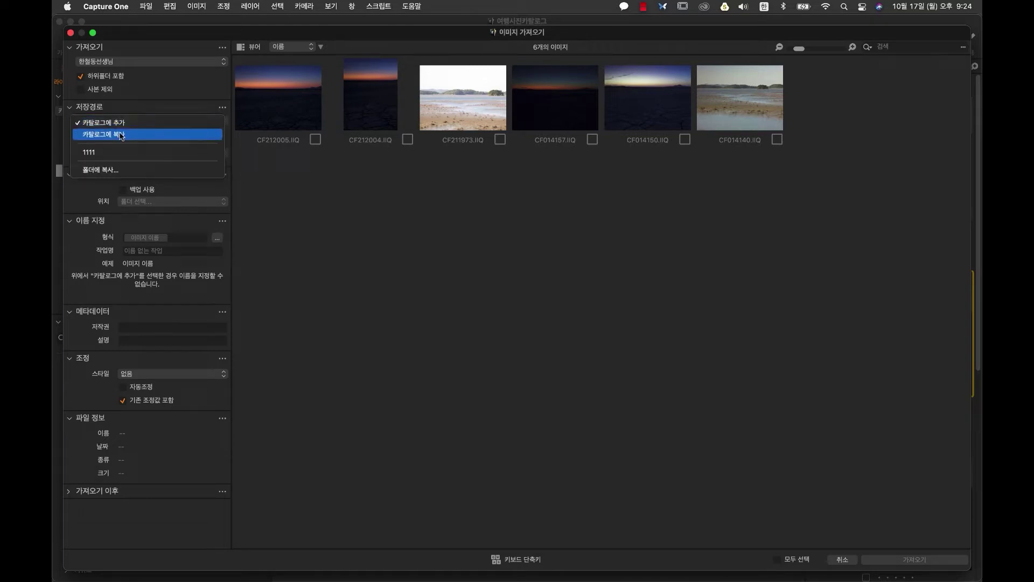